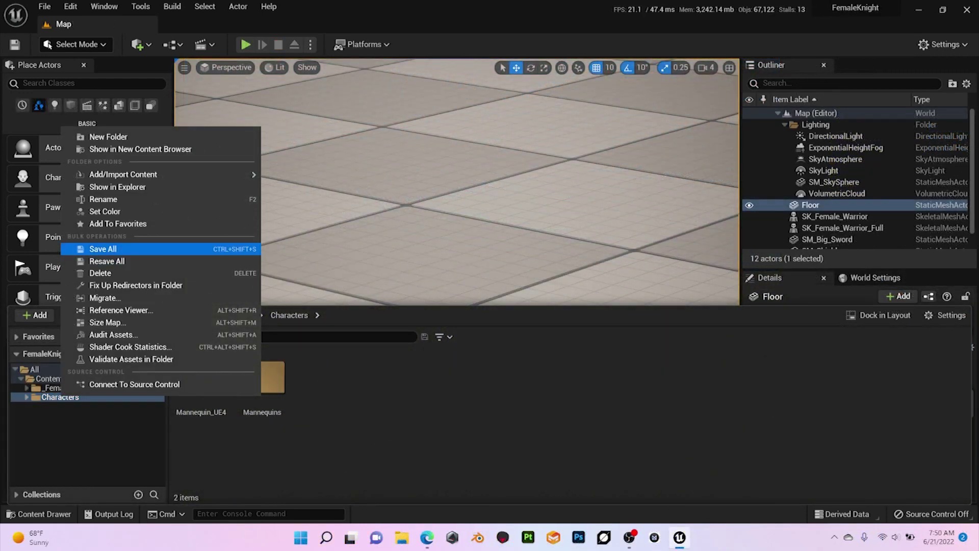
Step: Delete the Characters folder from the project content and dismiss the error dialog
click(113, 274)
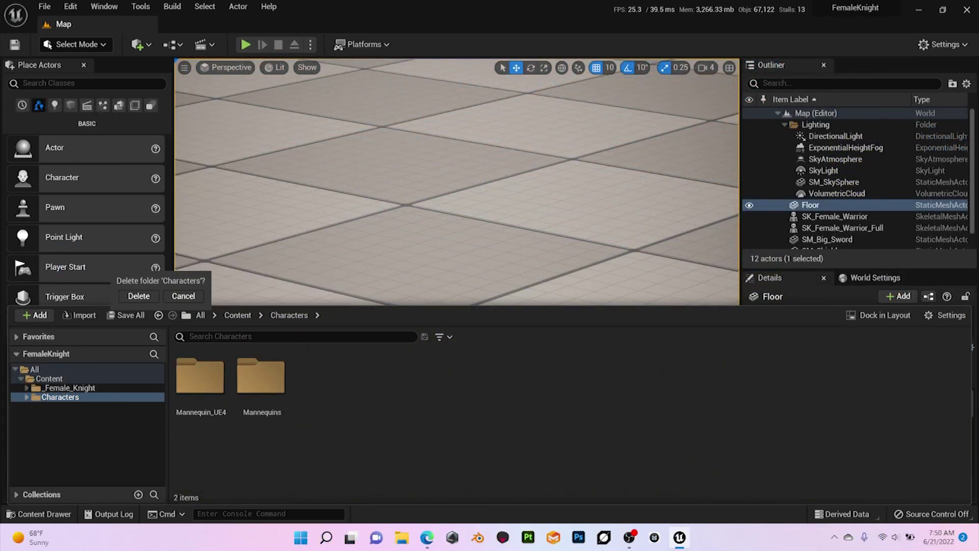
click(138, 295)
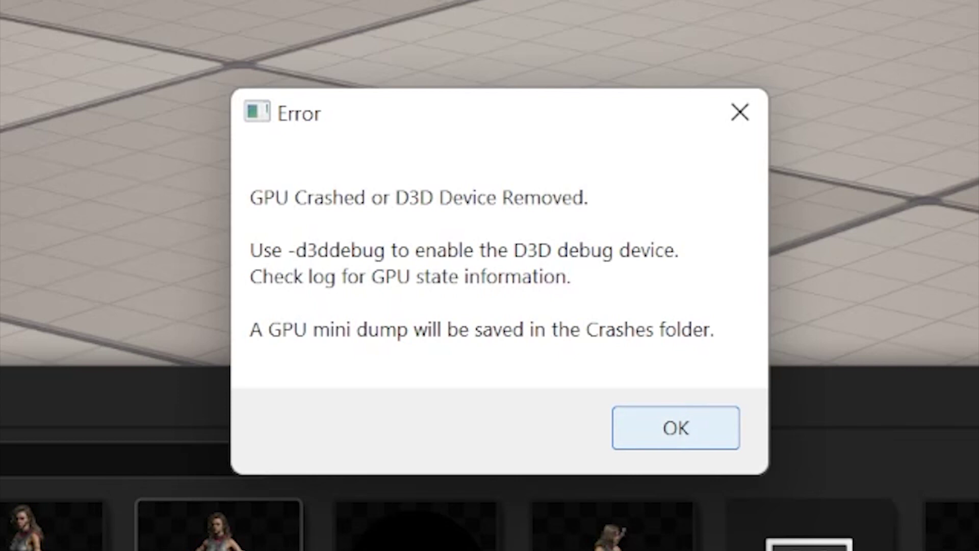
key(Return)
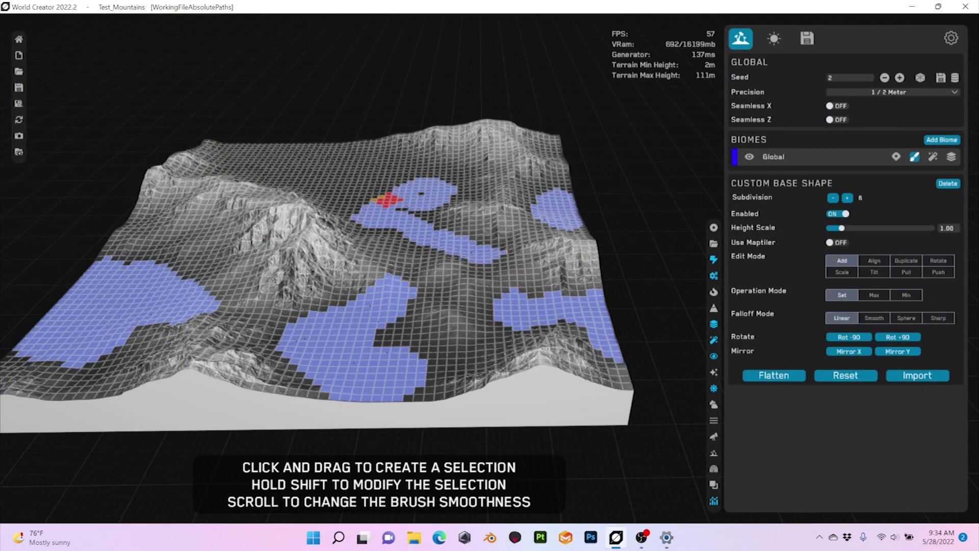
Step: Extend the terrain selection across the upper basin so it joins the already selected valley floors
mouse_move(387, 201)
right_down()
mouse_move(423, 166)
mouse_move(478, 187)
mouse_move(442, 196)
right_up()
mouse_move(442, 196)
shift+mouse_down()
mouse_move(306, 133)
mouse_move(360, 122)
mouse_move(437, 151)
mouse_move(429, 206)
mouse_move(433, 161)
shift+mouse_up()
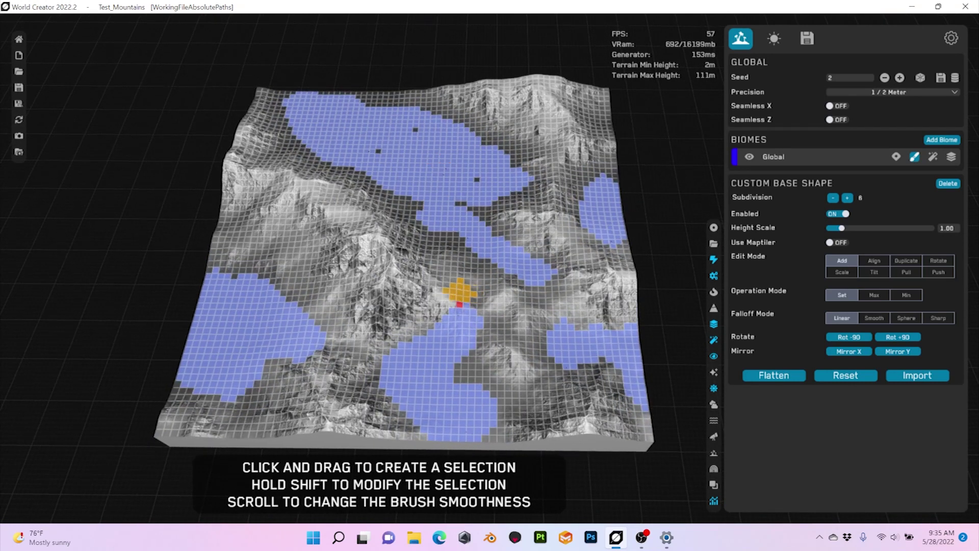
mouse_move(462, 256)
mouse_down()
mouse_move(465, 246)
mouse_move(468, 291)
mouse_up()
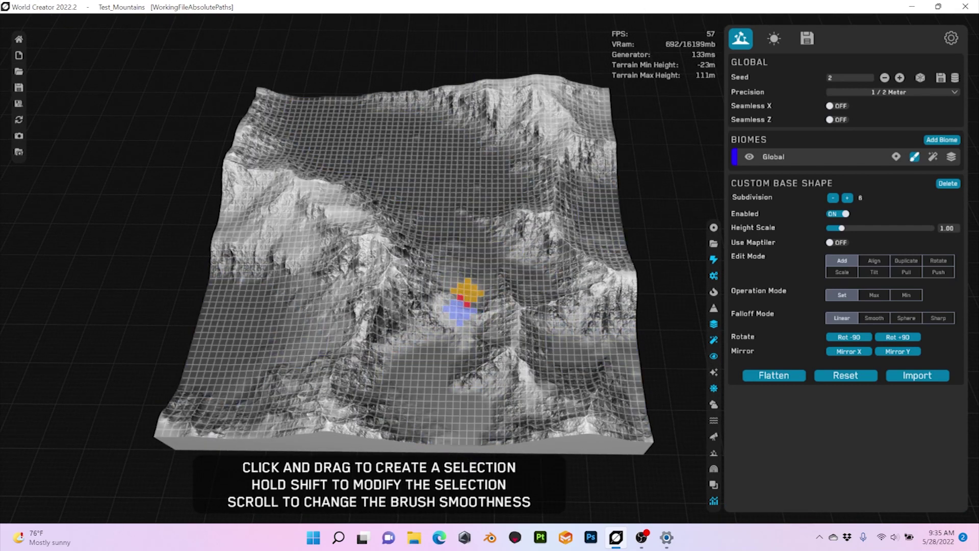
Step: Select the narrow pass between the central peaks and edit the terrain's base shape there in Align mode
drag(462, 306, 512, 288)
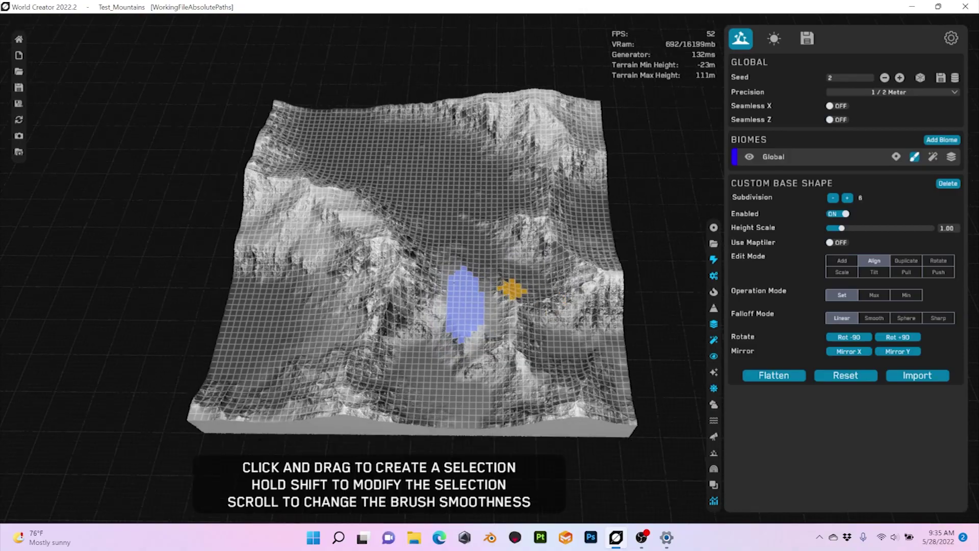
right_drag(511, 289, 492, 284)
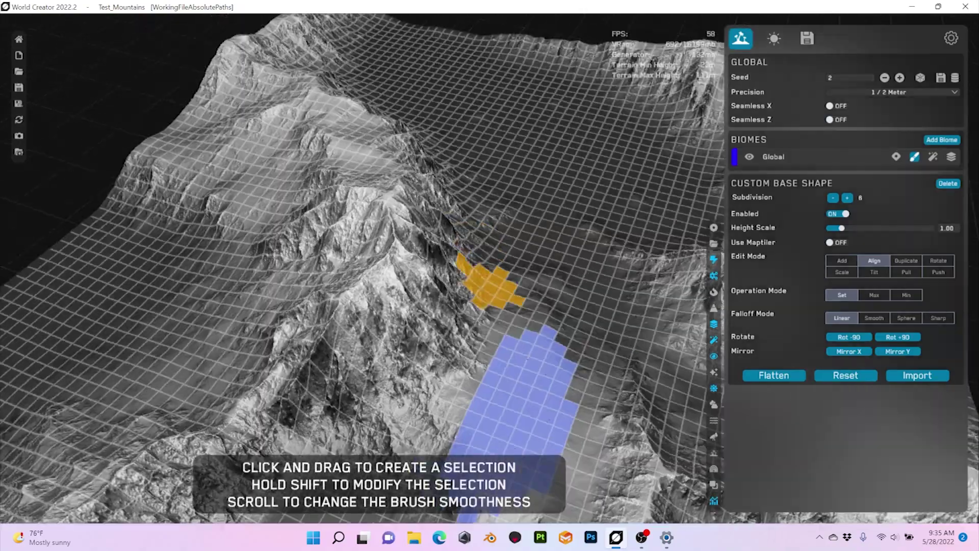
drag(460, 224, 419, 230)
scroll(418, 230, down, 5)
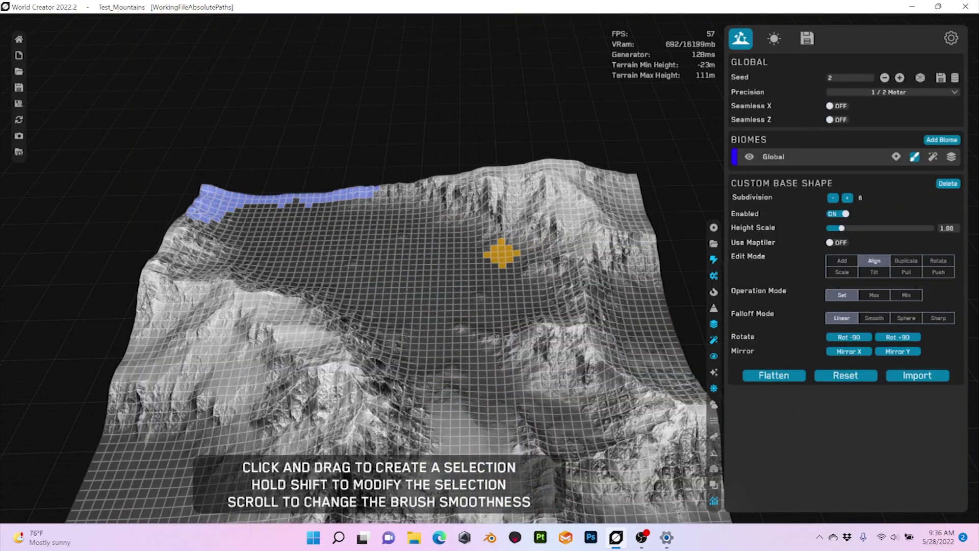
Step: Set the edit mode to Add and brush a curved selection across the upper basin's floor with a small brush
click(842, 261)
shift+drag(512, 276, 515, 258)
right_drag(389, 222, 395, 168)
key(shift)
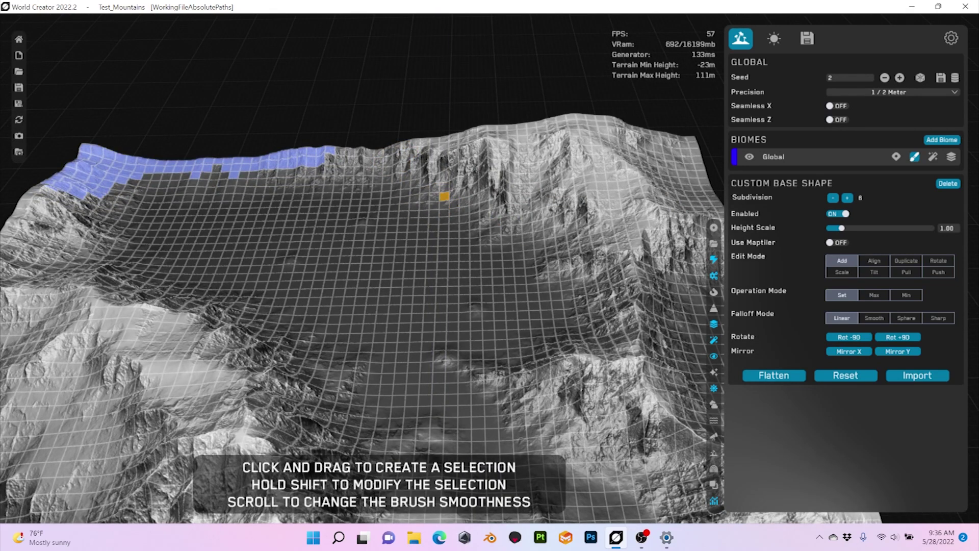
drag(444, 195, 433, 235)
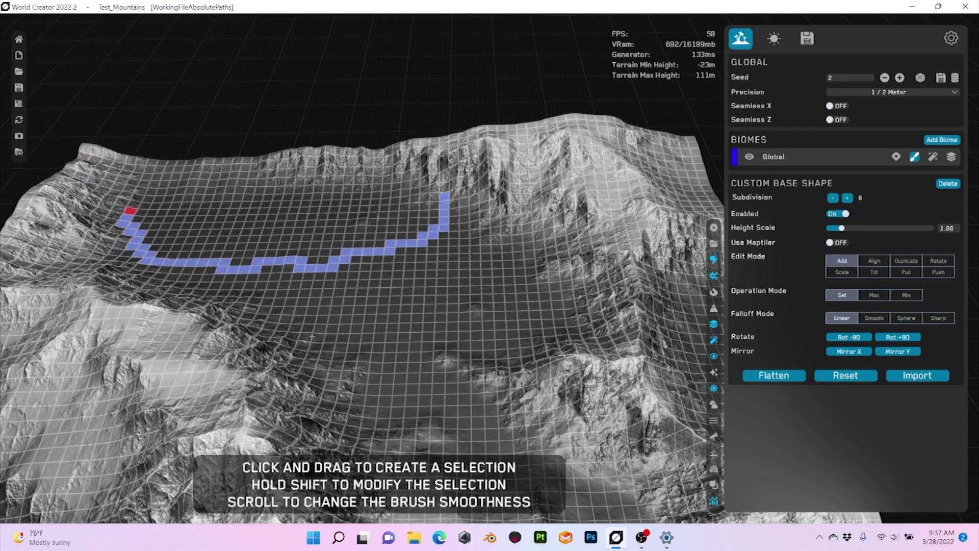
shift+scroll(343, 224, up, 3)
shift+scroll(343, 224, down, 3)
shift+drag(342, 224, 360, 267)
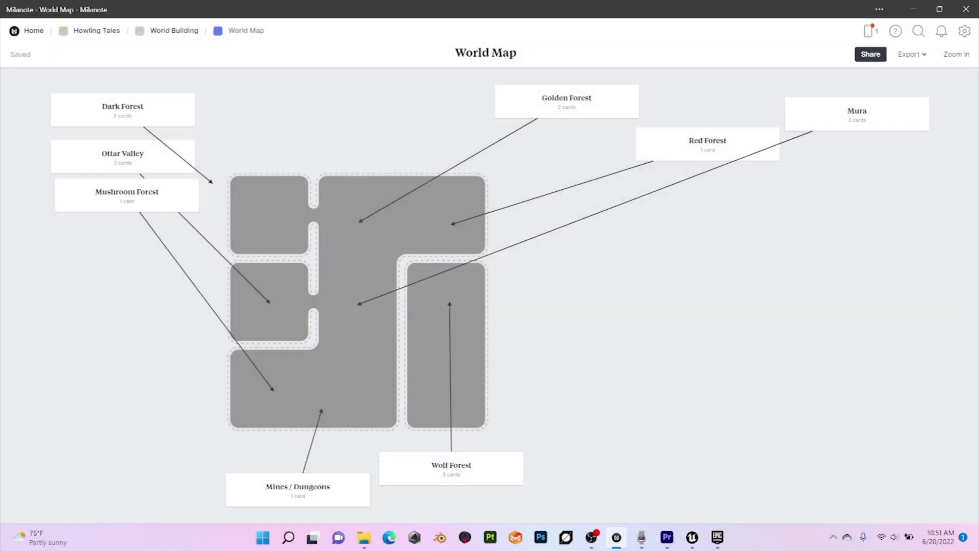
Step: Enlarge the World Map board and expand the Dark Forest and Ottar Valley columns
click(956, 54)
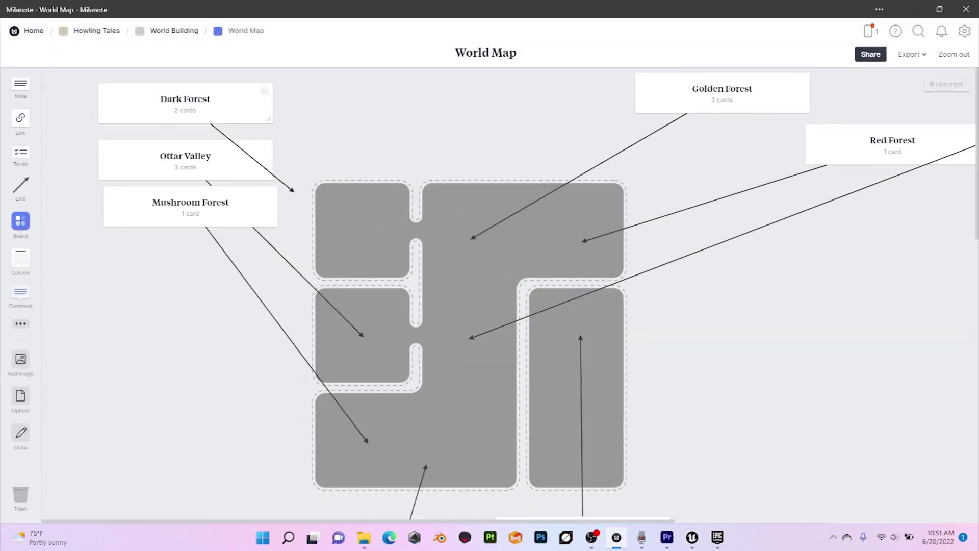
click(264, 91)
scroll(538, 294, down, 5)
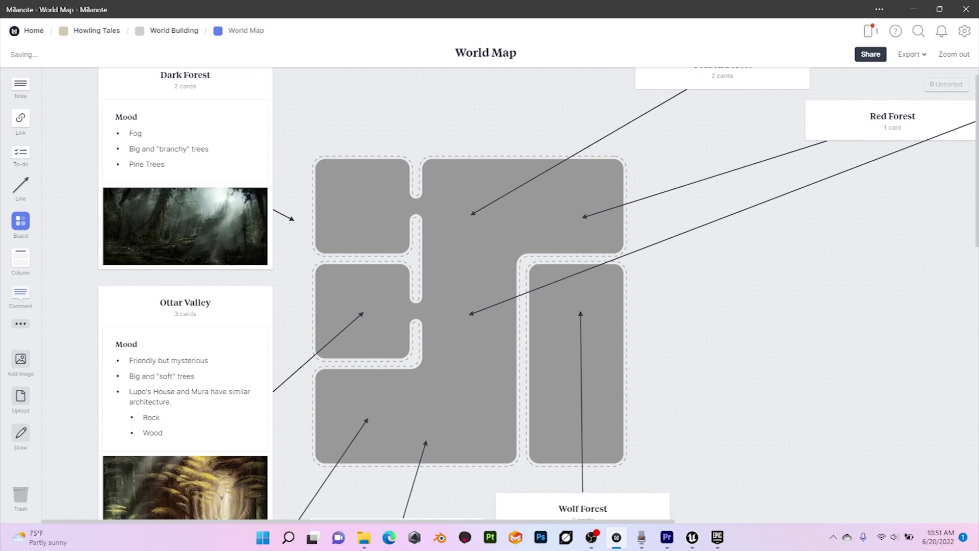
click(269, 419)
scroll(270, 418, down, 3)
scroll(326, 398, up, 4)
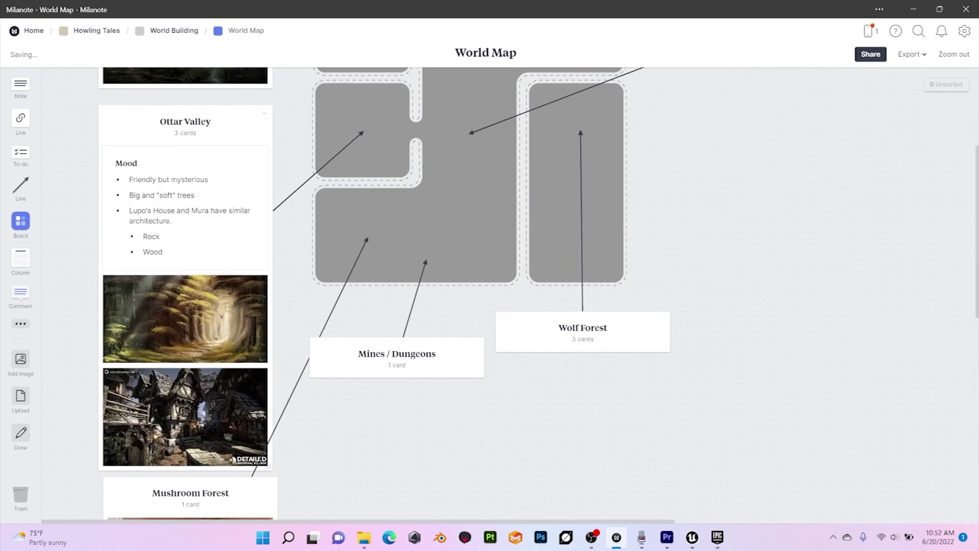
Step: Expand the Mines / Dungeons and Wolf Forest columns to show their reference images and mood notes
click(476, 345)
scroll(476, 346, down, 3)
scroll(476, 345, up, 1)
scroll(476, 345, up, 2)
click(662, 322)
scroll(662, 321, down, 6)
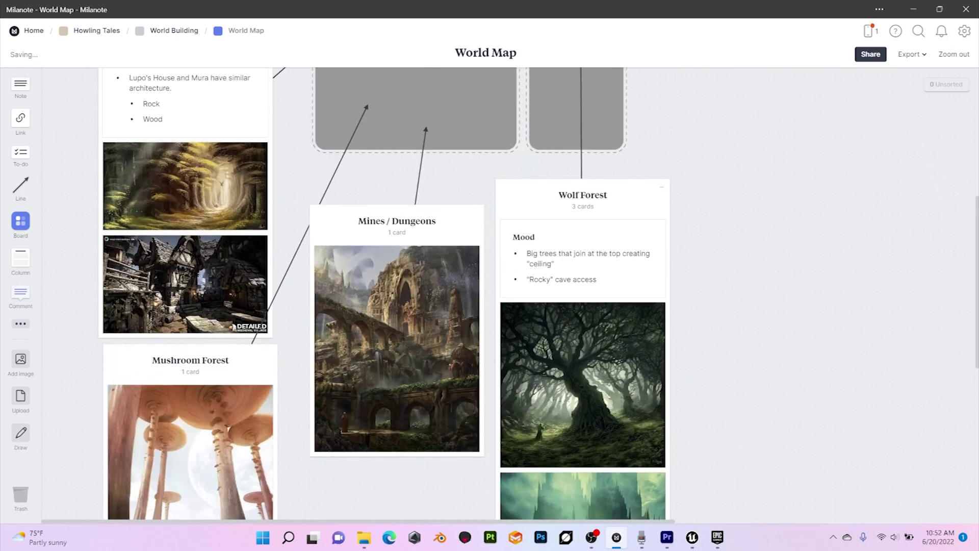
Step: Expand the Golden Forest column and view its reference images together with those in the Mura column
scroll(662, 321, up, 10)
click(801, 80)
scroll(801, 81, down, 3)
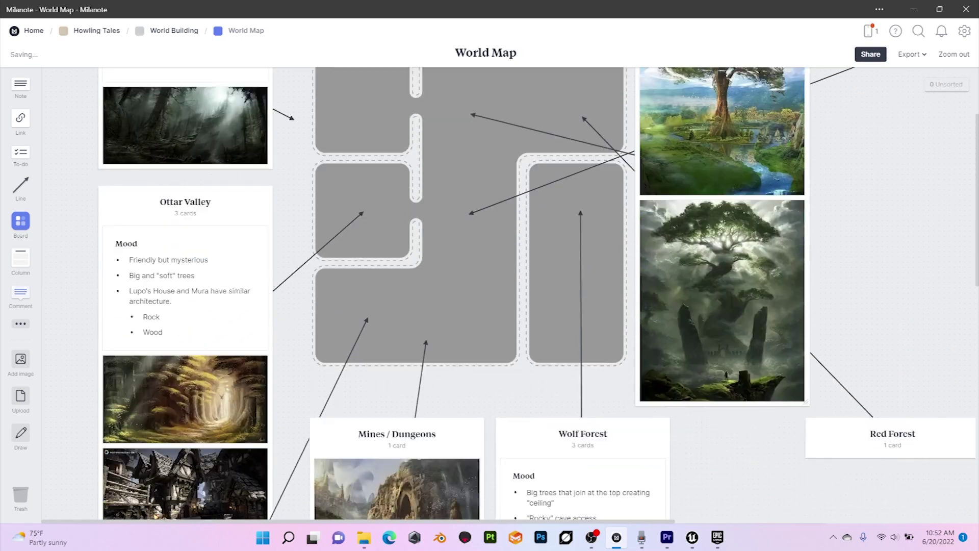
scroll(801, 81, up, 3)
scroll(801, 80, right, 6)
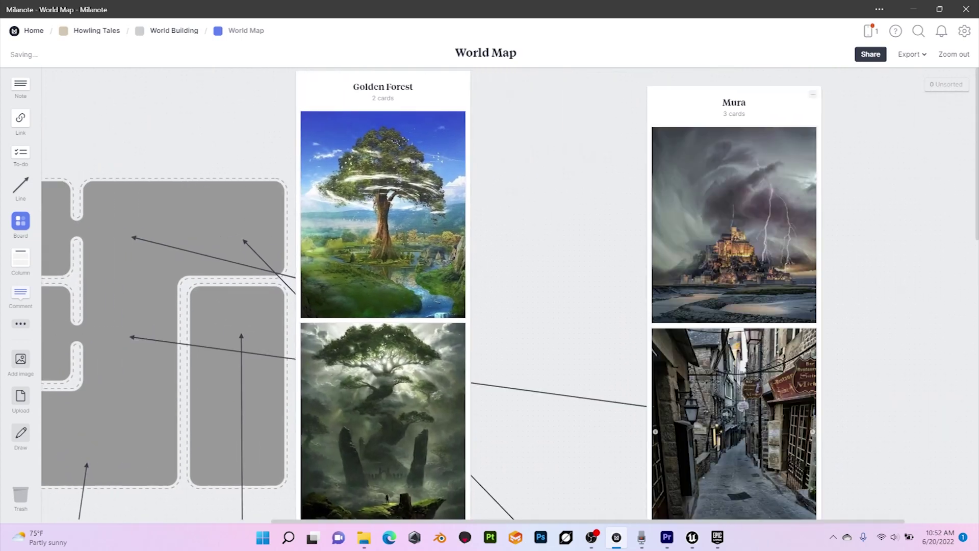
scroll(538, 293, down, 8)
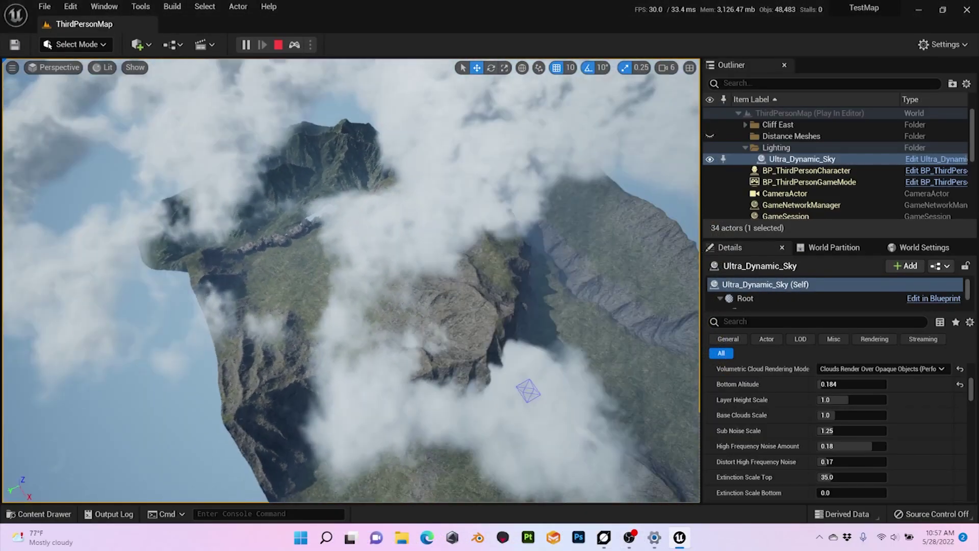
Step: Inspect the cloud-covered mountain in the running level and locate the player by selecting BP_ThirdPersonCharacter
right_drag(350, 280, 515, 349)
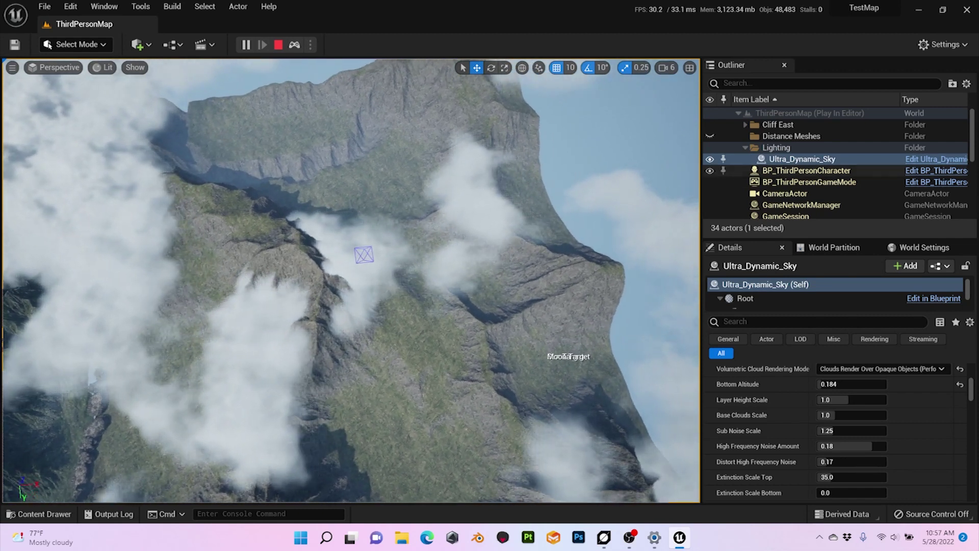
click(805, 171)
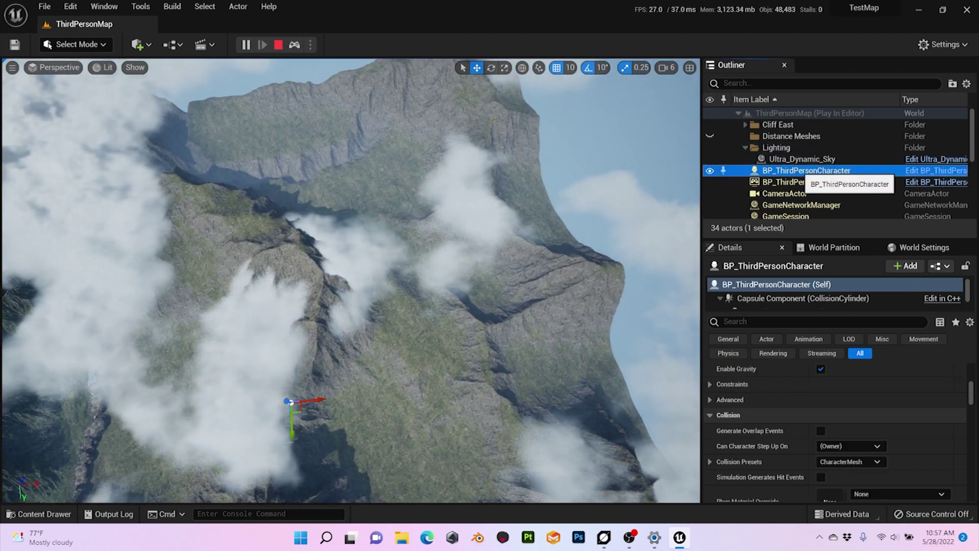
click(801, 160)
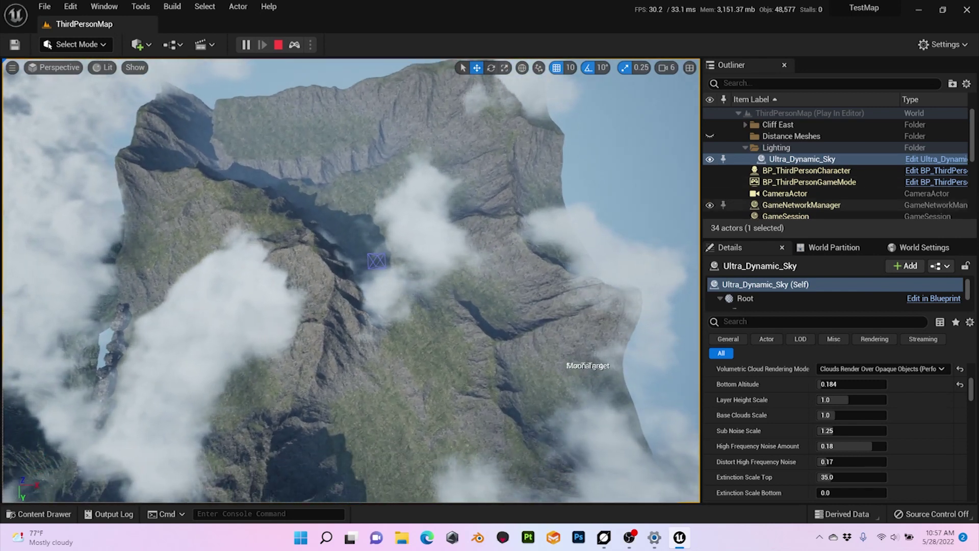
click(806, 171)
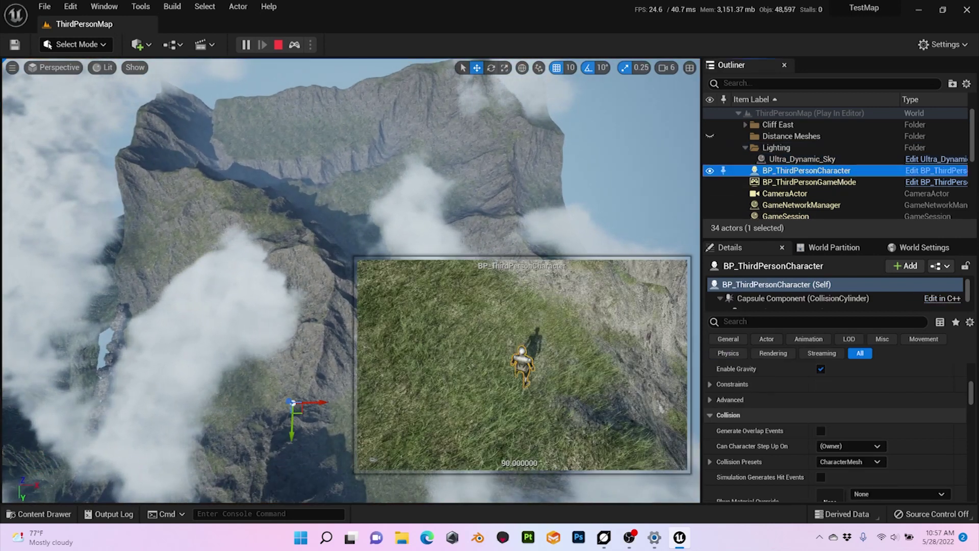
Step: Take control of the player character and run it across the rocky slopes and grassy ridge to examine the terrain
click(295, 44)
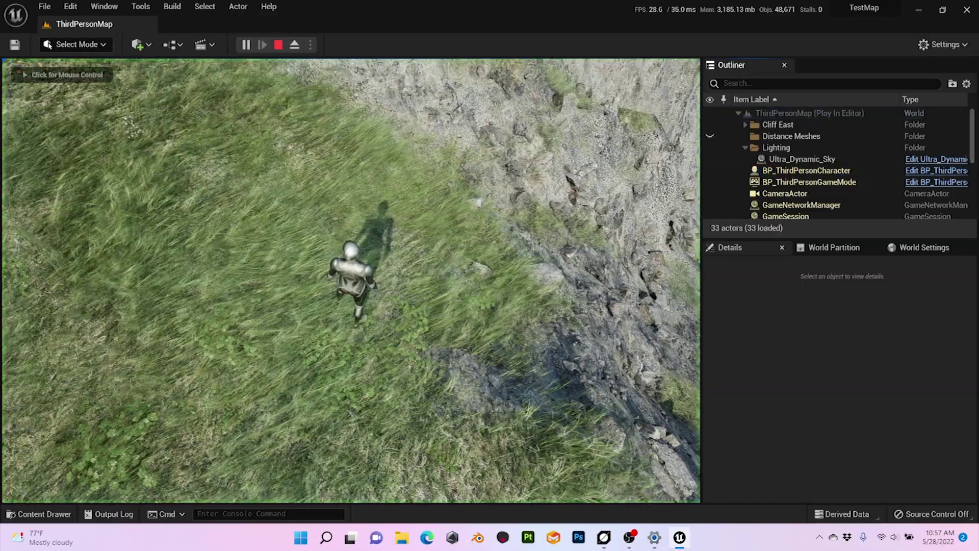
click(327, 204)
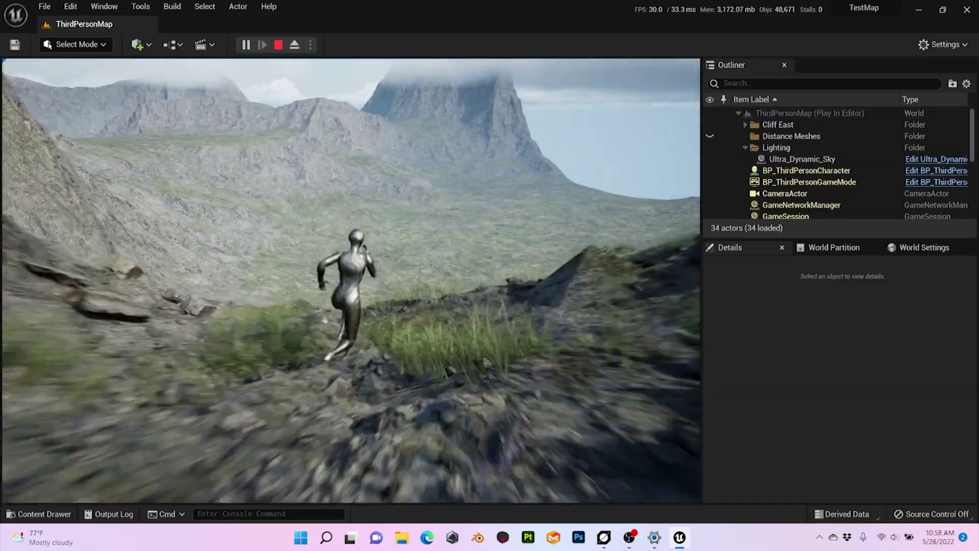
key(w)
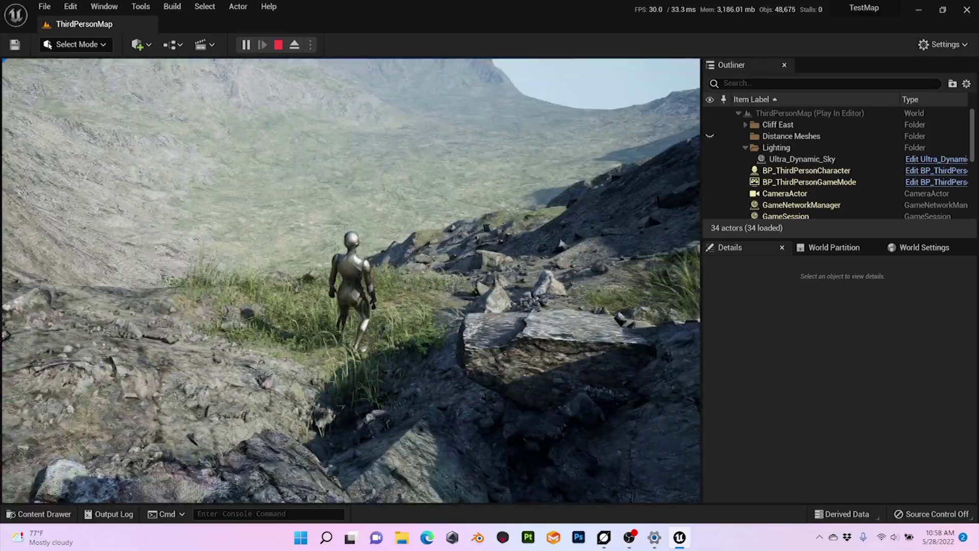
key(w)
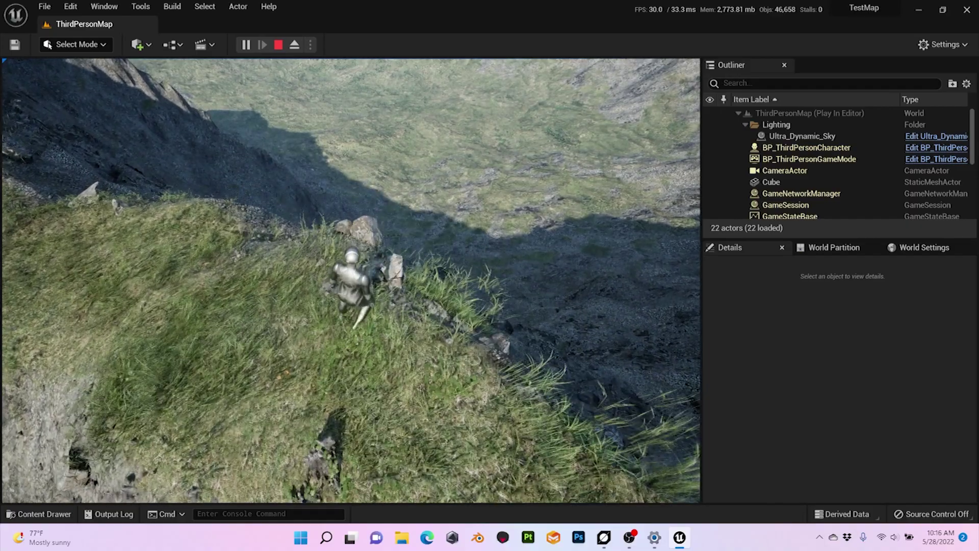
key(d)
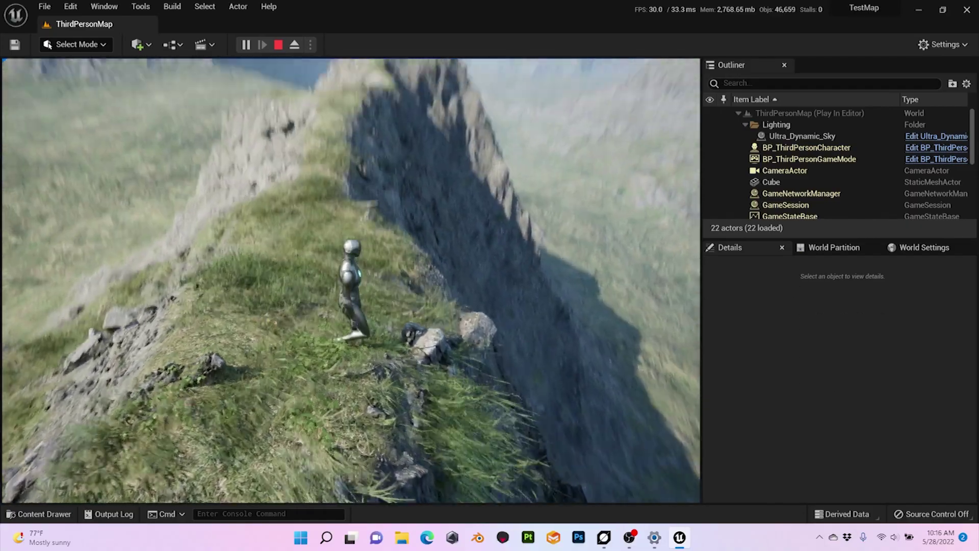
key(w)
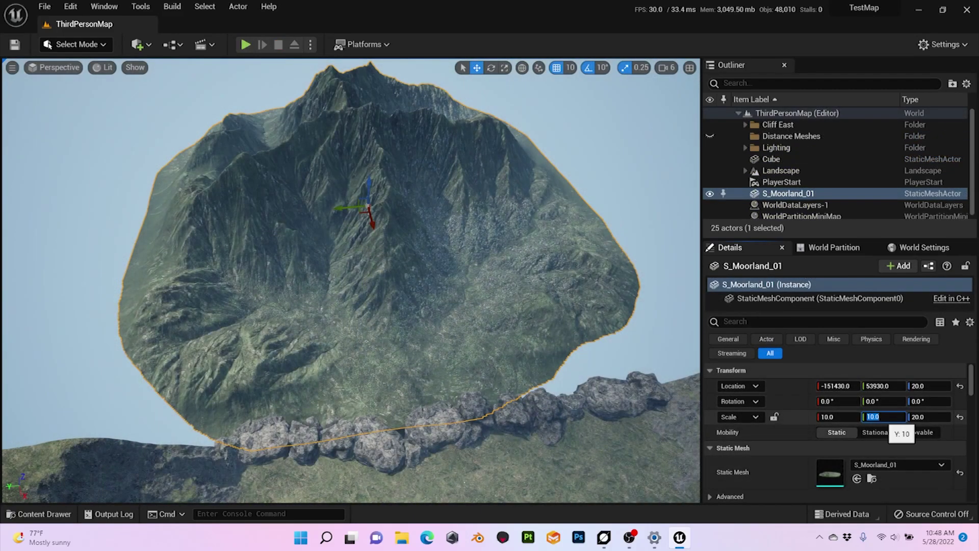
Step: Set the S_Moorland_01 mountain's scale to 10 on Y and 5 on X
click(884, 417)
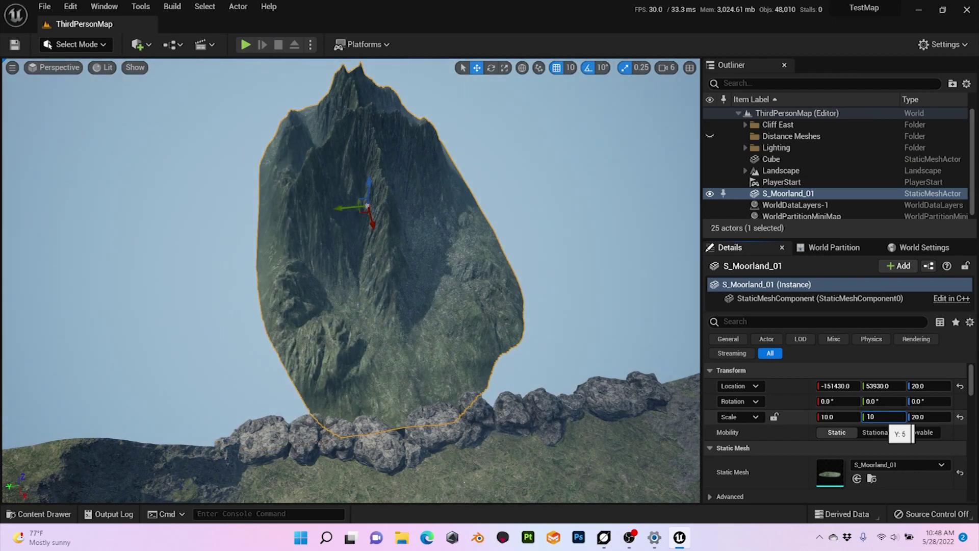
click(838, 417)
text(5)
key(Return)
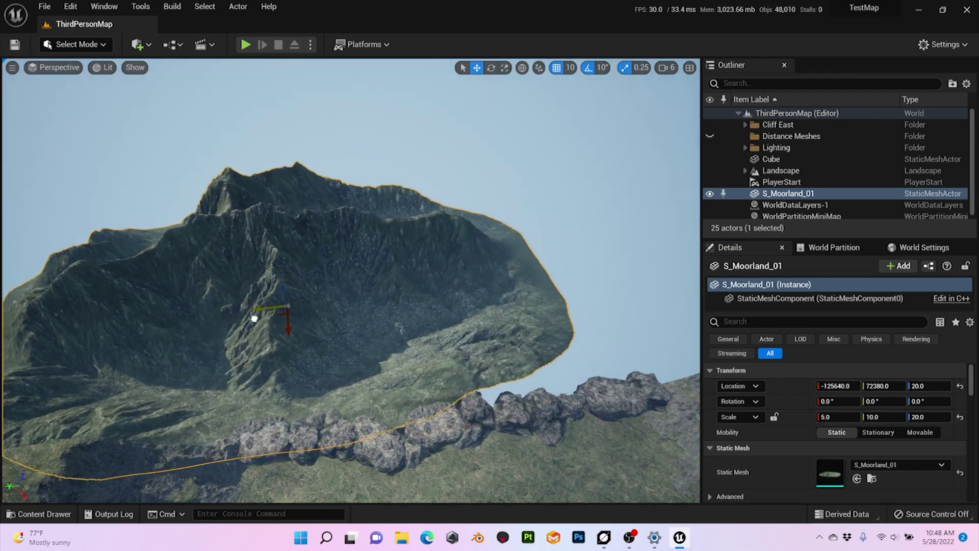
Step: Duplicate the S_Moorland_01 mountain, move the copy along Y to about 12310 and rotate it about 48.5° around Z
right_drag(350, 281, 473, 296)
key(ctrl+d)
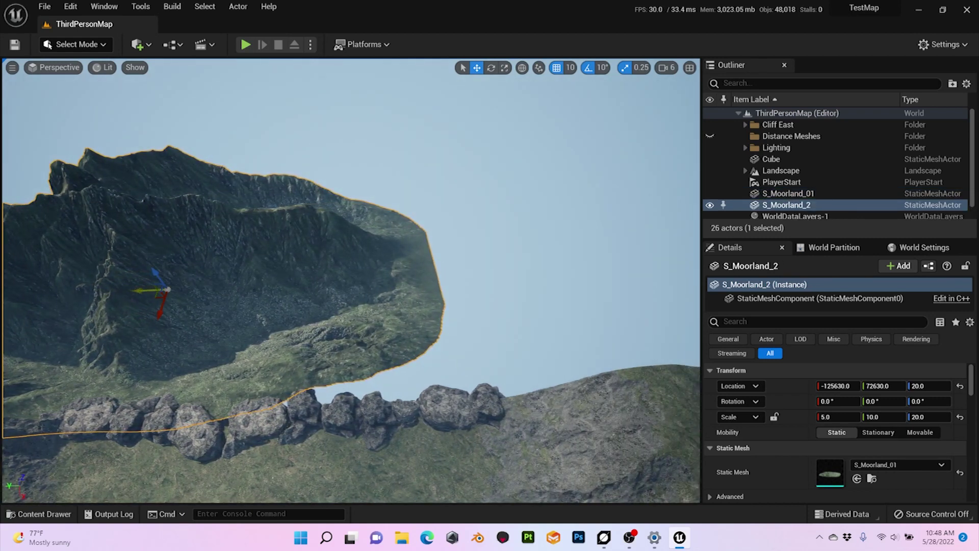
drag(145, 290, 473, 302)
drag(922, 401, 961, 401)
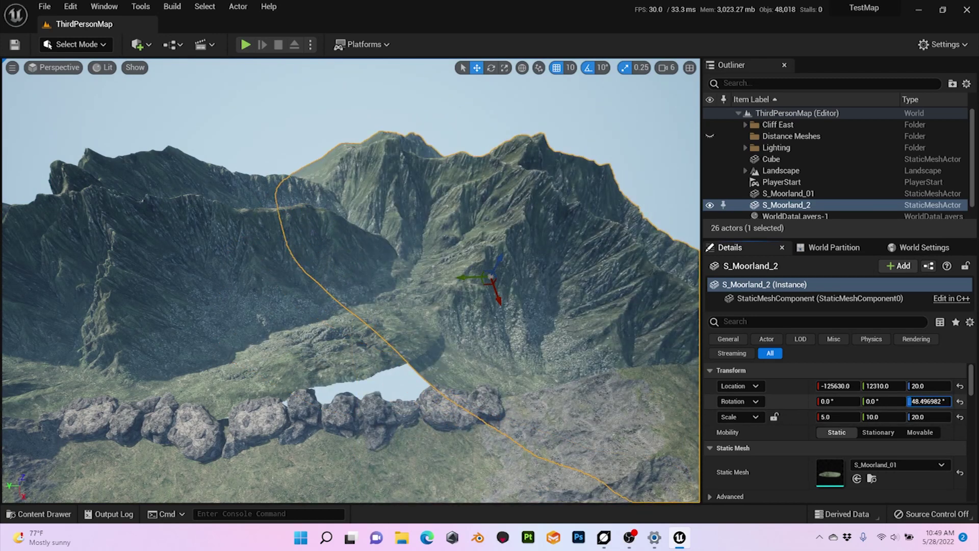
key(a)
right_drag(352, 281, 505, 269)
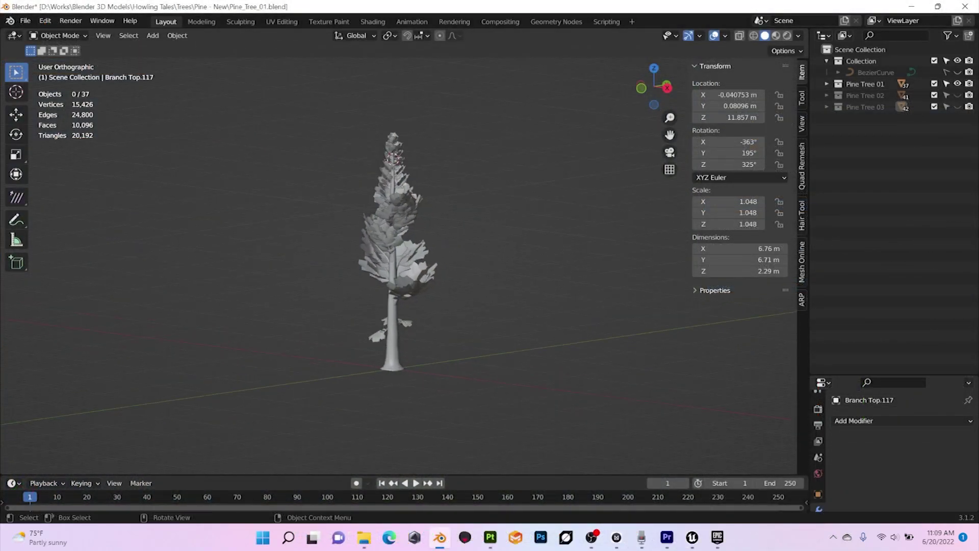
Step: View the pine tree models one after another by toggling the visibility of Pine Tree 01, 02 and 03
middle_drag(357, 255, 540, 250)
click(957, 84)
click(958, 95)
click(957, 95)
click(957, 107)
Step: Switch to Substance 3D Painter and examine the textured Pine_Tree model from another angle
click(490, 537)
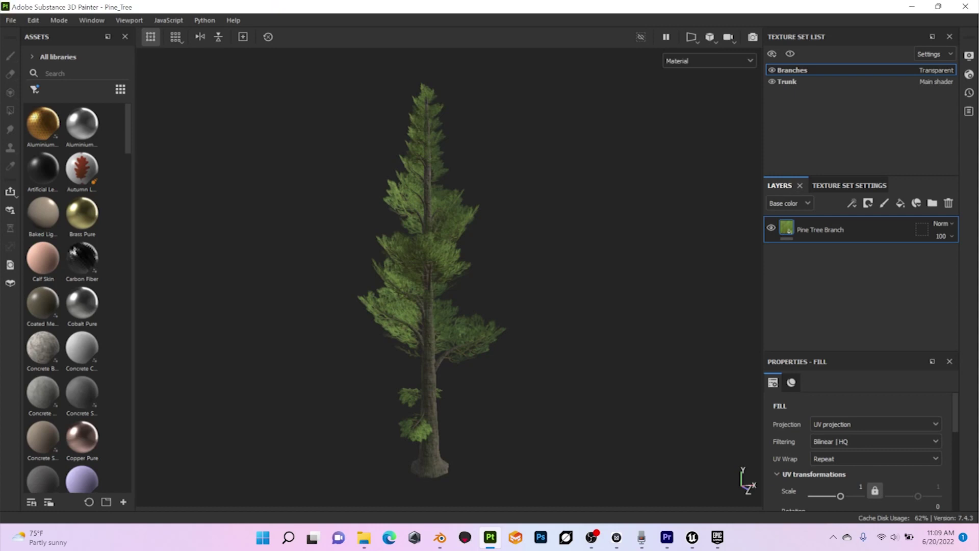
mouse_move(407, 276)
alt+mouse_down()
mouse_move(612, 257)
mouse_move(638, 275)
mouse_move(653, 326)
mouse_move(668, 275)
mouse_move(551, 255)
mouse_move(438, 281)
alt+mouse_up()
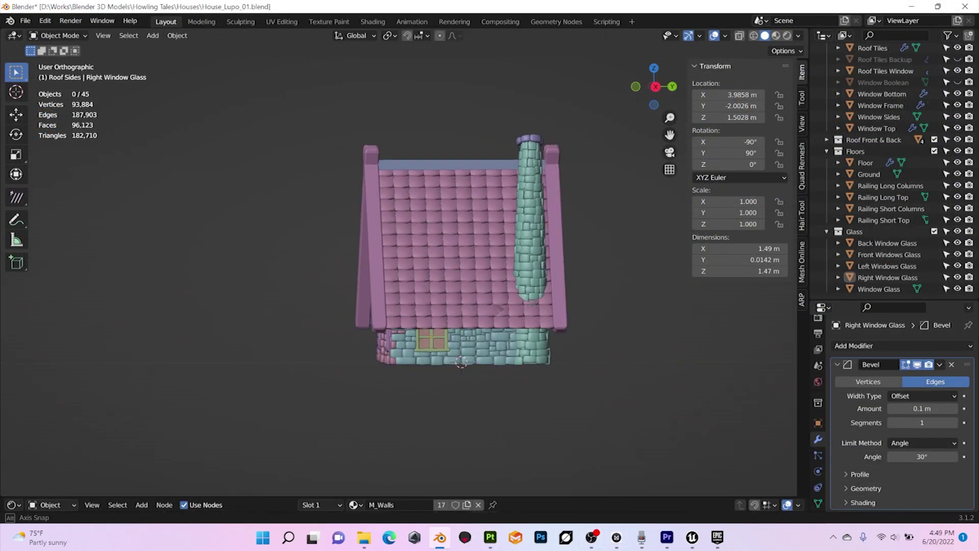
Step: Collapse the Roof Sides collection and hide it together with the Roof Front & Back collection to expose the house interior
shift+middle_drag(587, 244, 122, 299)
scroll(464, 273, up, 1)
middle_drag(222, 398, 296, 388)
click(826, 63)
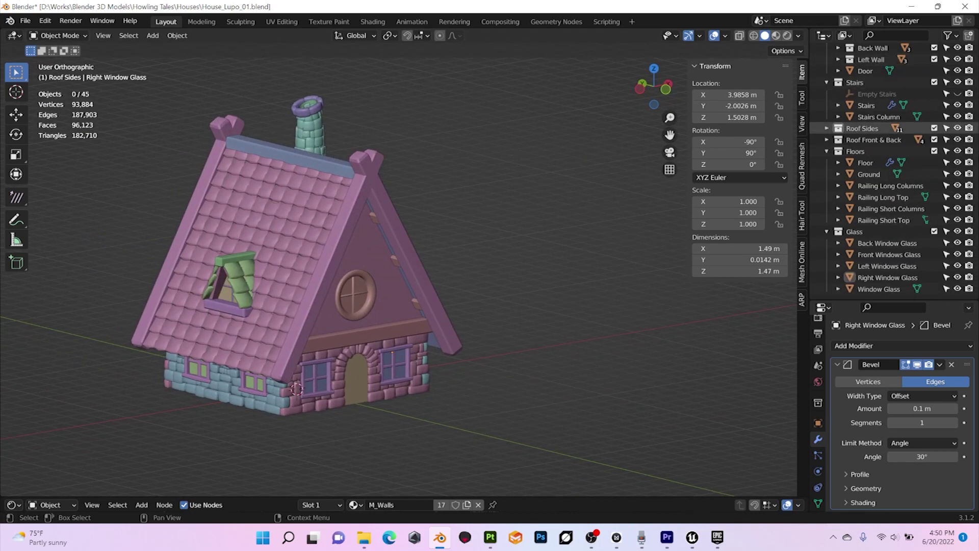
click(958, 128)
click(958, 140)
Step: Hide the Glass collection and examine the floors, railings and spiral stairs inside the open house model
middle_drag(326, 301, 431, 306)
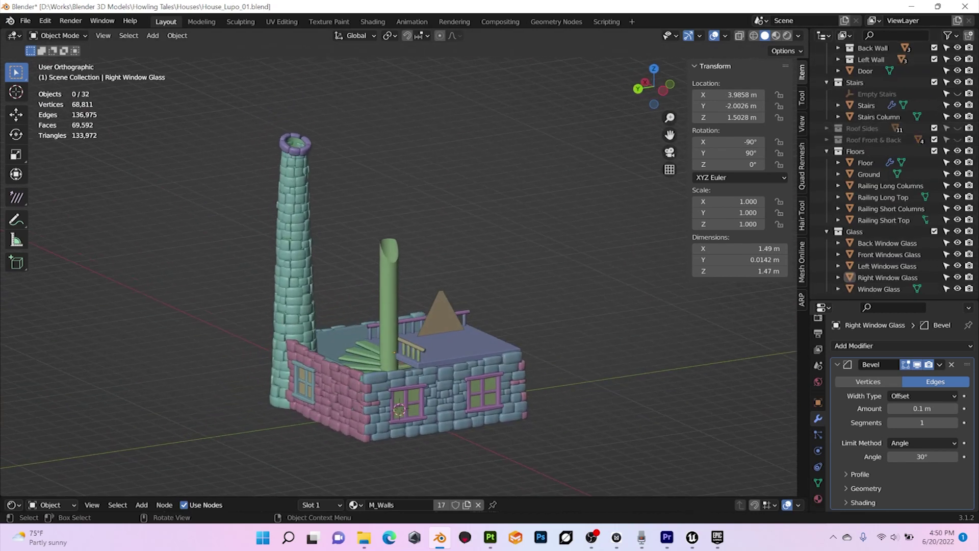
click(441, 319)
click(958, 232)
middle_drag(561, 285, 433, 289)
scroll(385, 299, up, 6)
shift+middle_drag(326, 337, 668, 217)
middle_drag(540, 209, 596, 193)
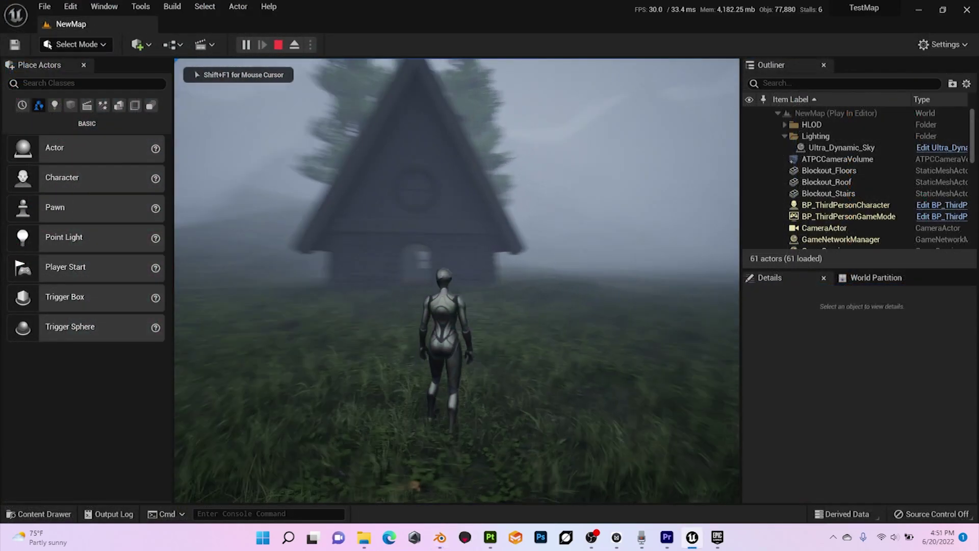
Step: Switch to the Unreal Engine play session and walk the character across the grass and through the house's arched doorway
key(w)
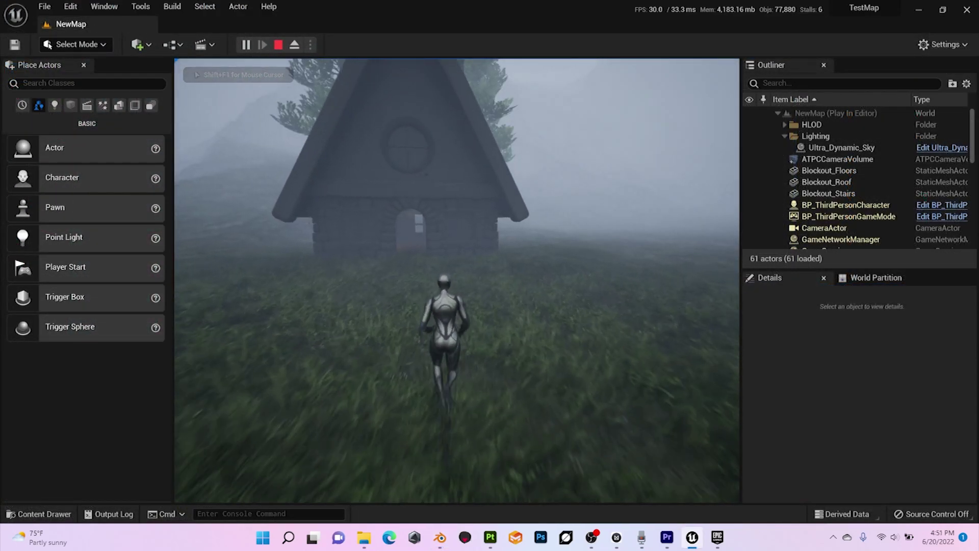
key(w)
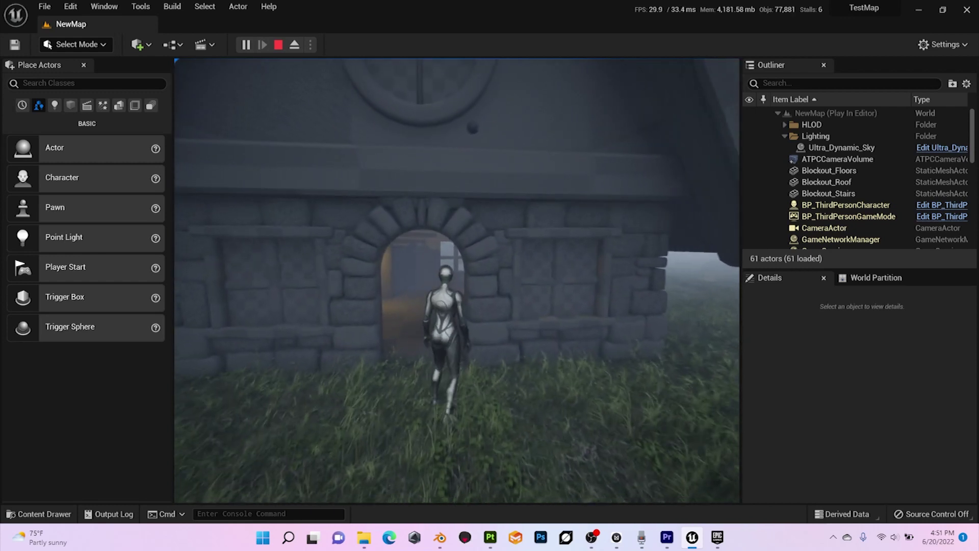
key(s)
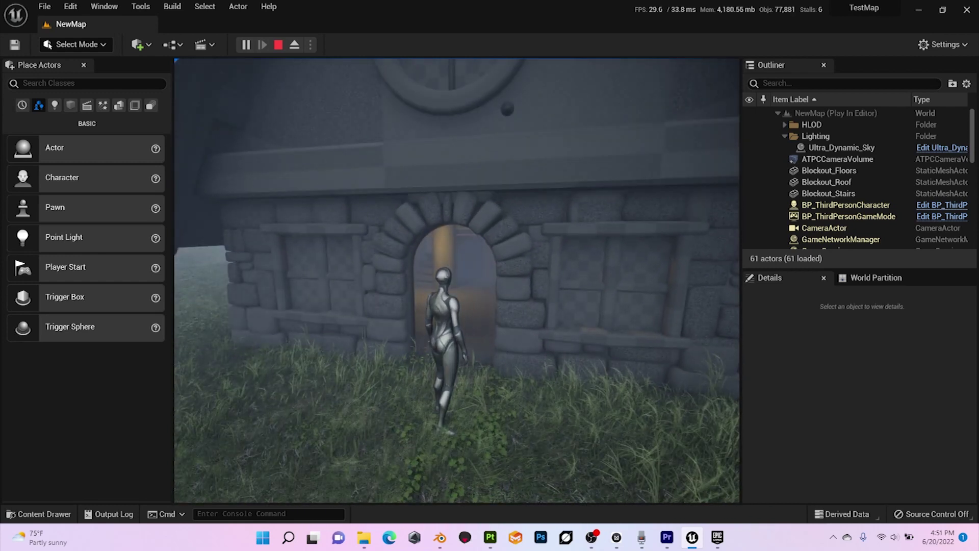
key(w)
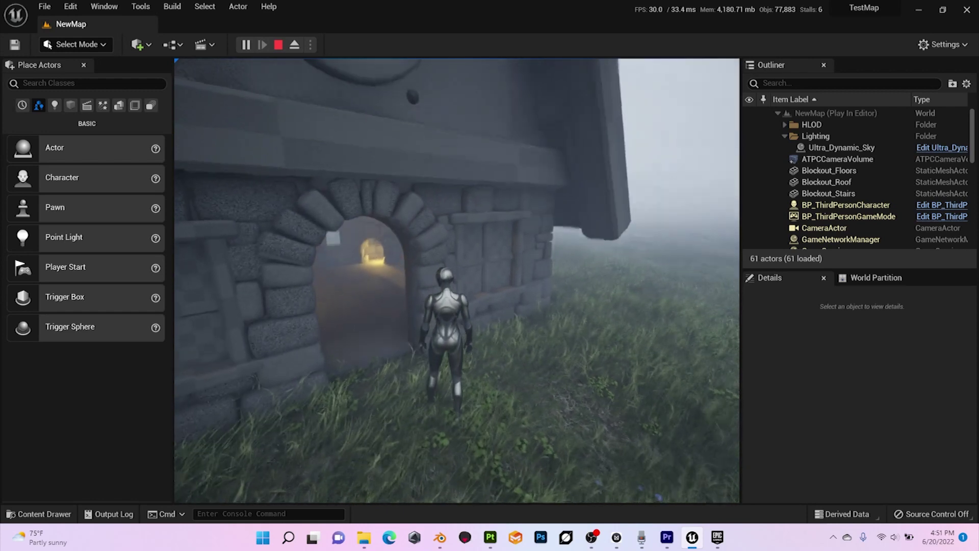
key(w)
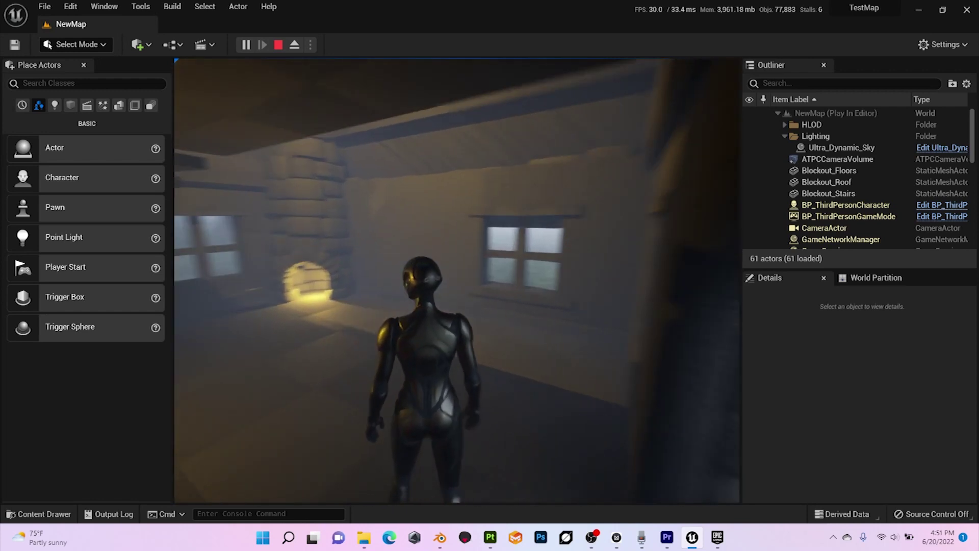
Step: Walk the character around the ground floor to inspect the fireplace, windows and spiral staircase
key(w)
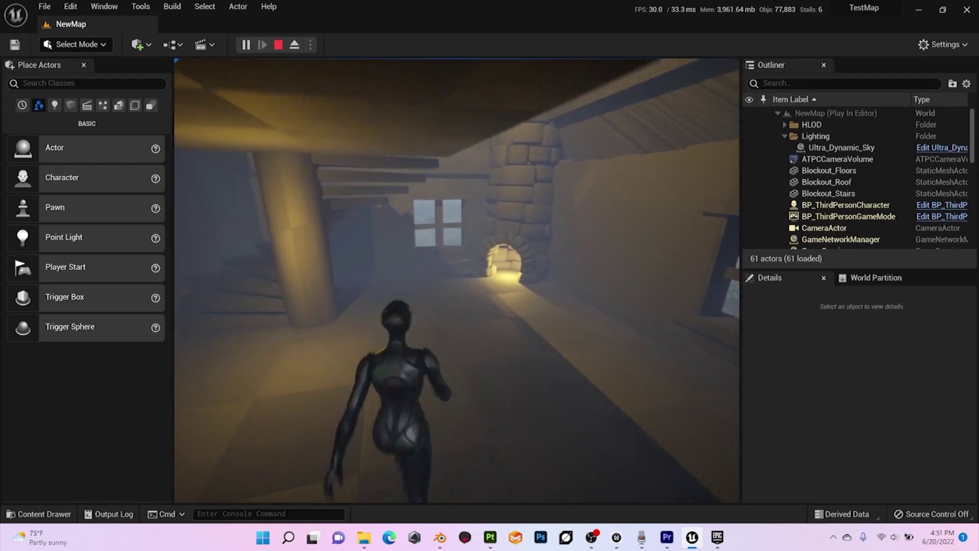
key(w)
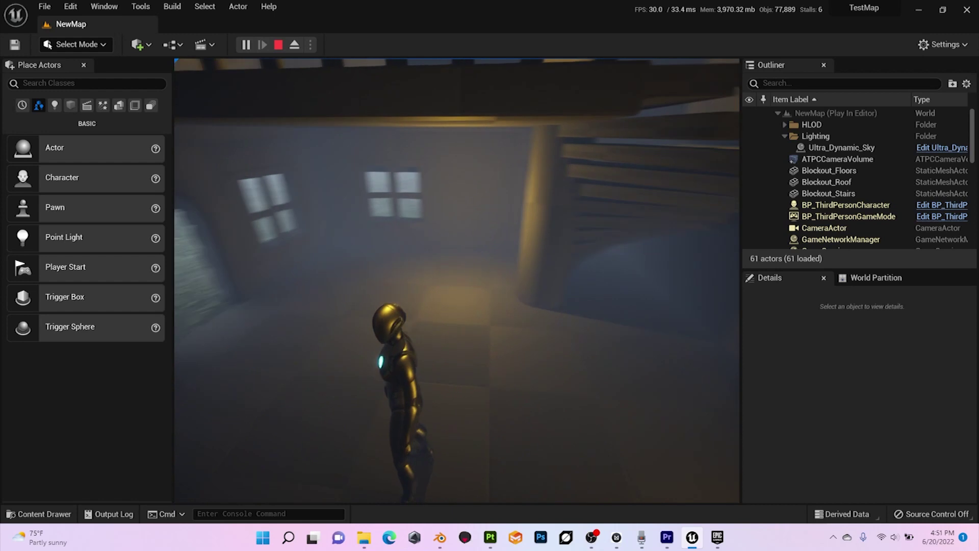
key(w)
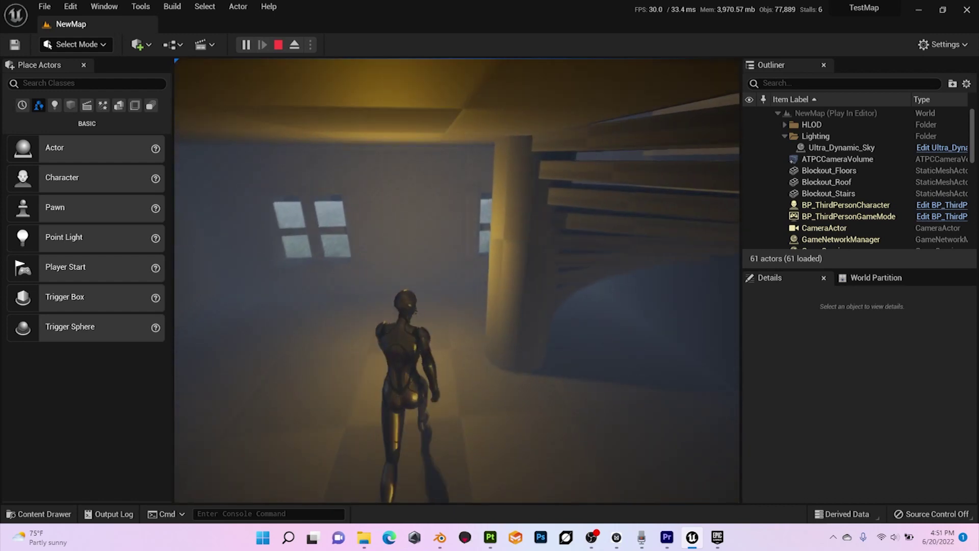
key(a)
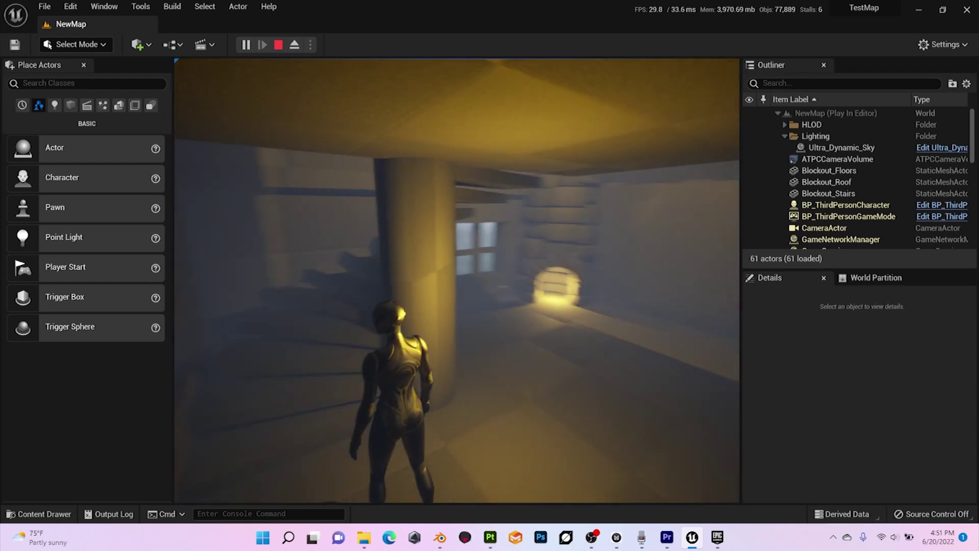
Step: Climb the spiral staircase to the upper floor and inspect the railings, round window and roof window
key(w)
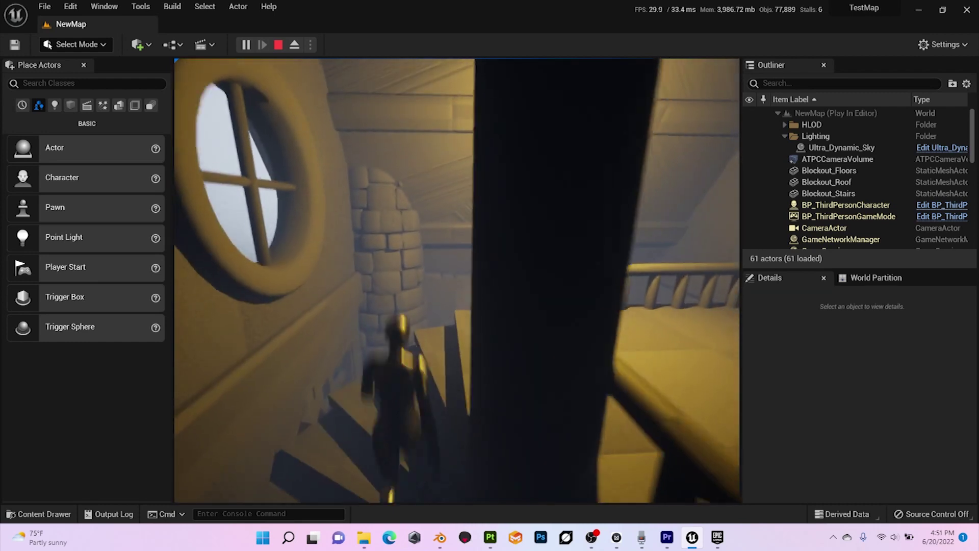
key(w)
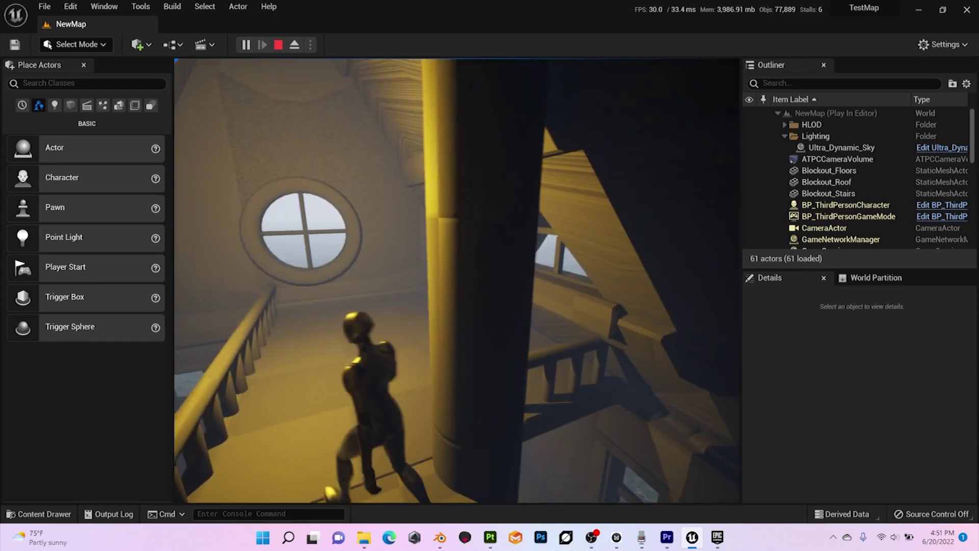
key(w)
key(w)
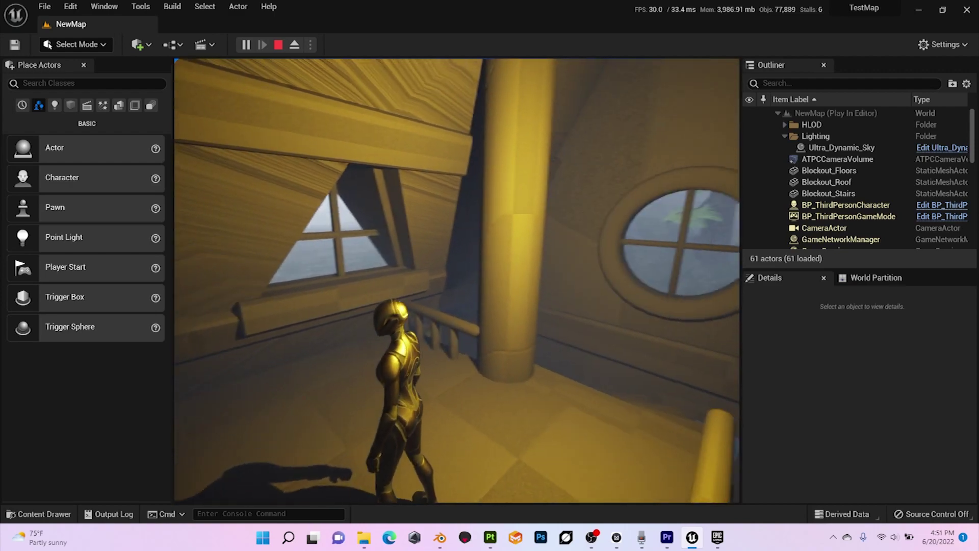